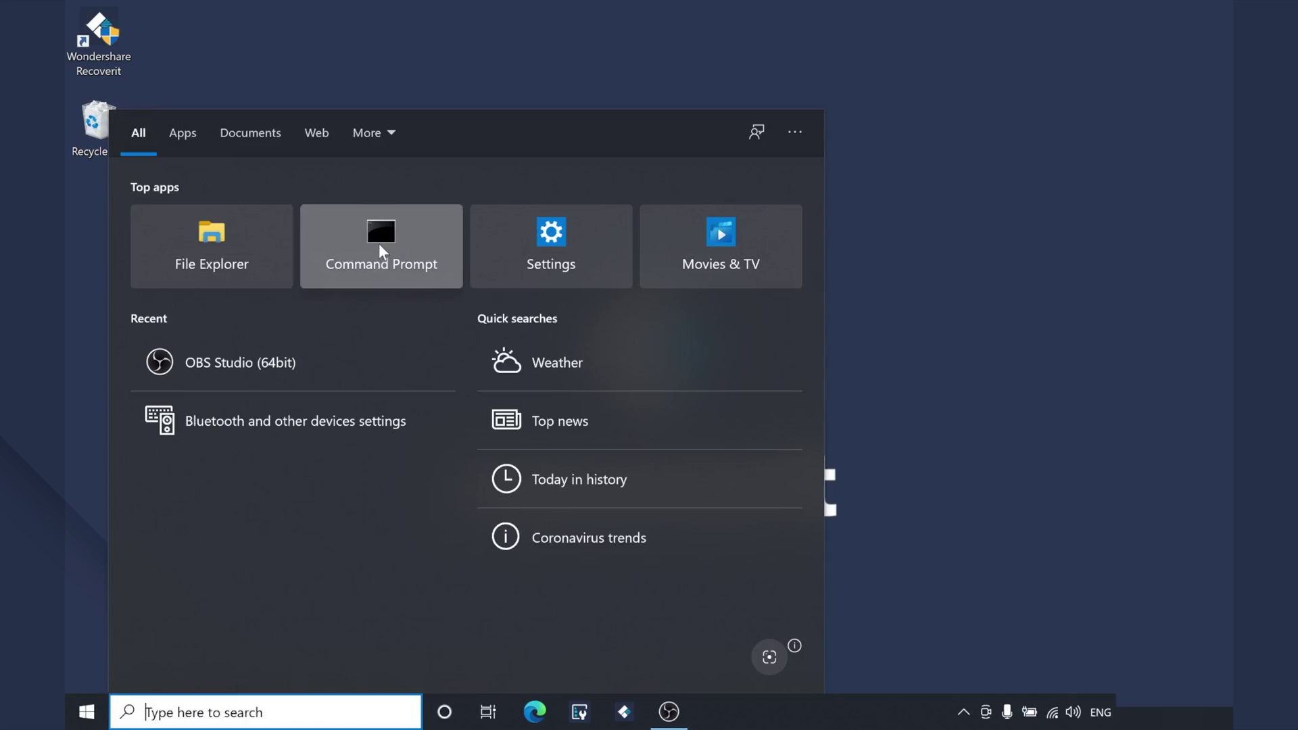
# - Run 'wmic diskdrive get status' in an administrator Command Prompt to confirm all drives report OK
pyautogui.rightClick(378, 244)
pyautogui.press('Escape')
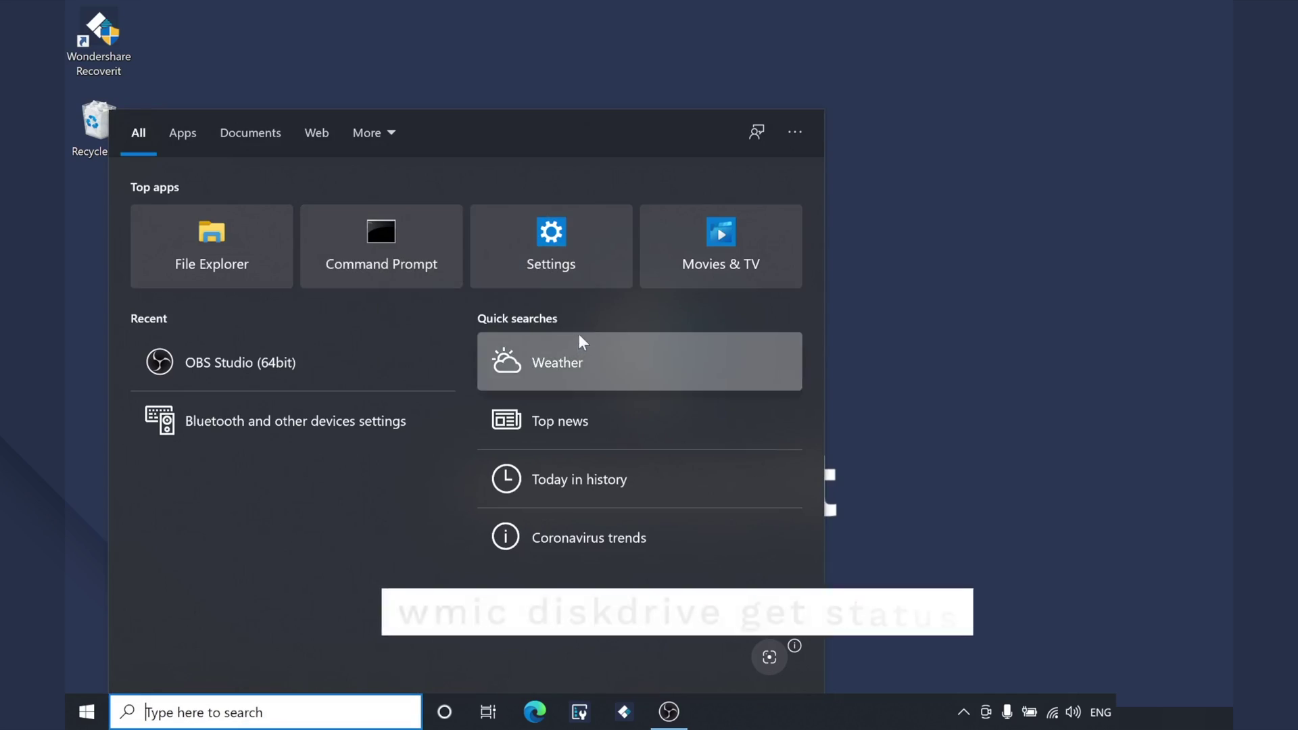
pyautogui.click(900, 303)
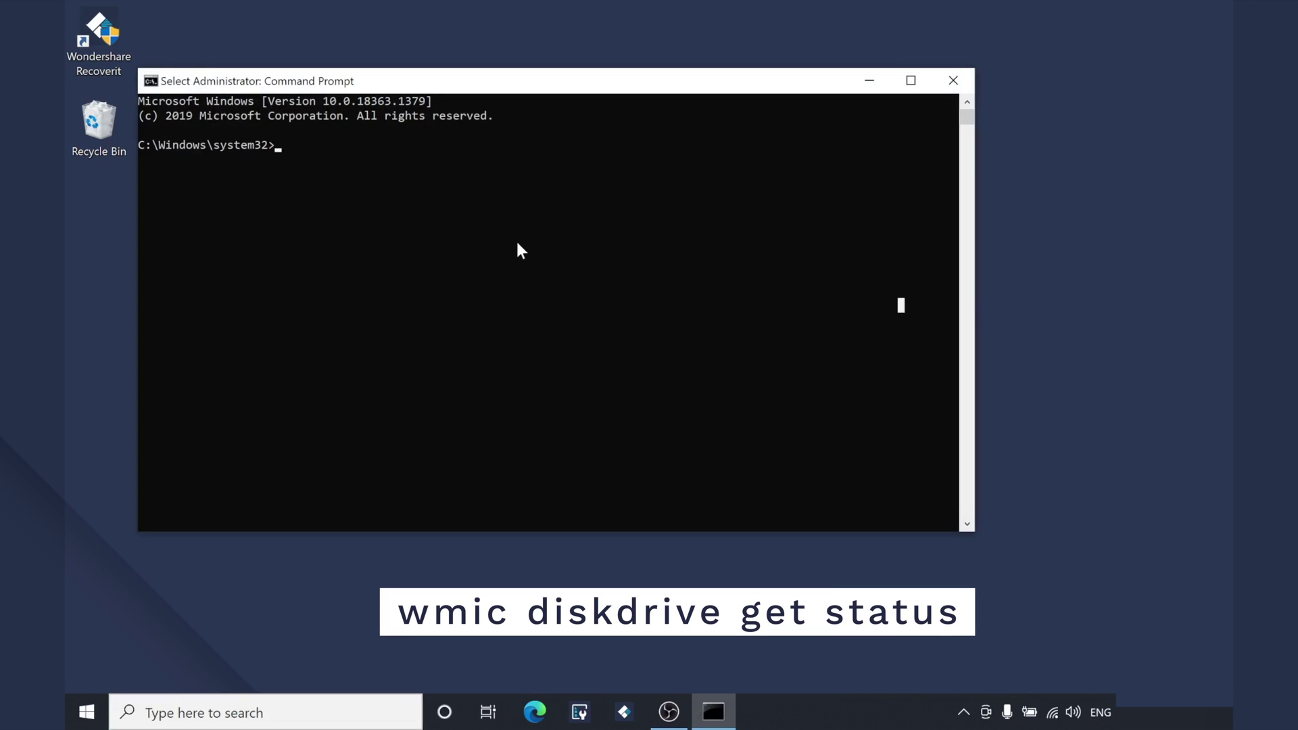
pyautogui.write('wmic diskdrive get status')
pyautogui.press('Return')
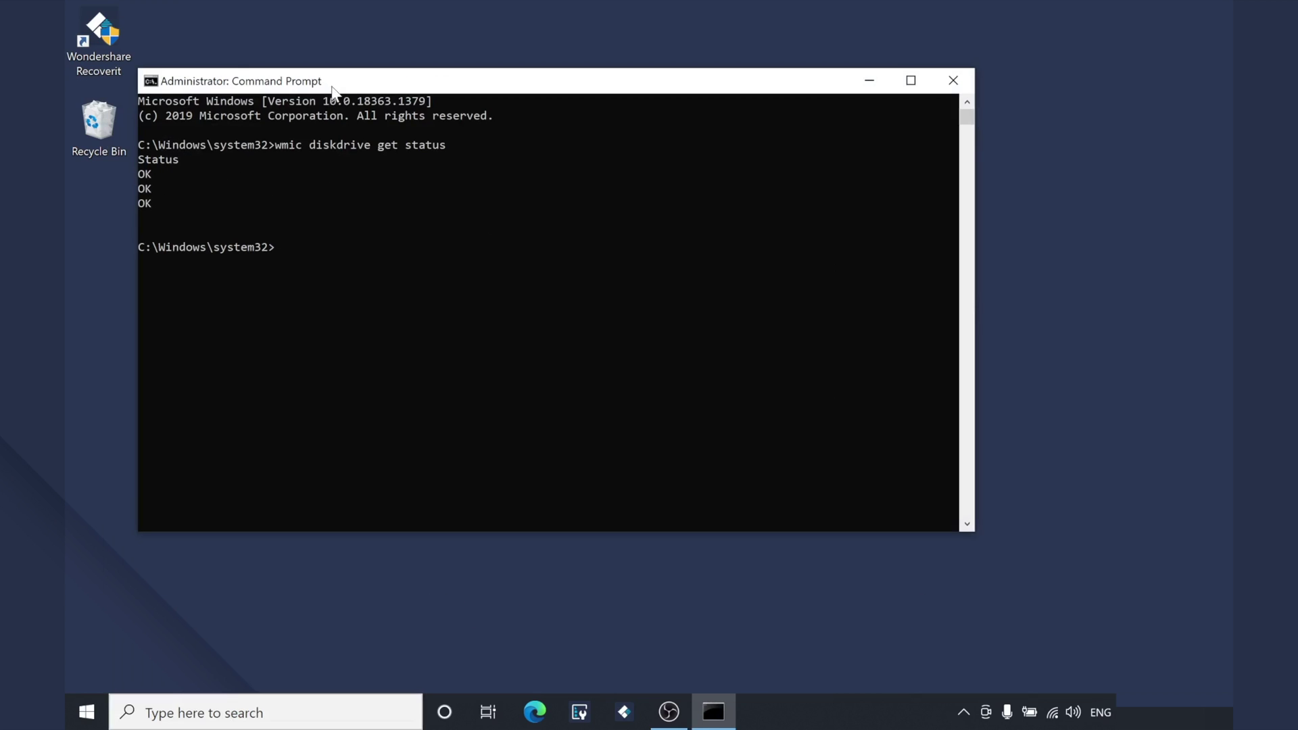
pyautogui.moveTo(334, 86); pyautogui.dragTo(348, 93)
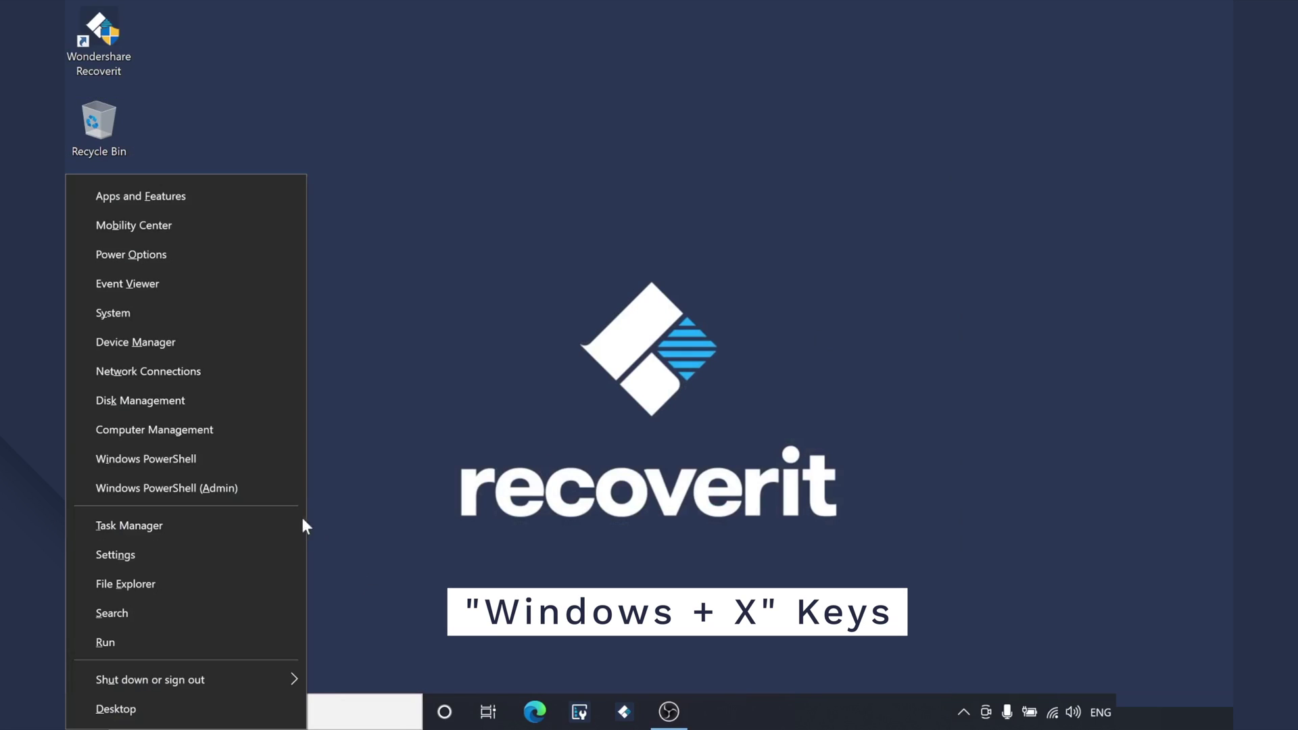
# - Quick-format New Volume (D:) as exFAT in Disk Management, accepting the data-erase warning
pyautogui.click(212, 400)
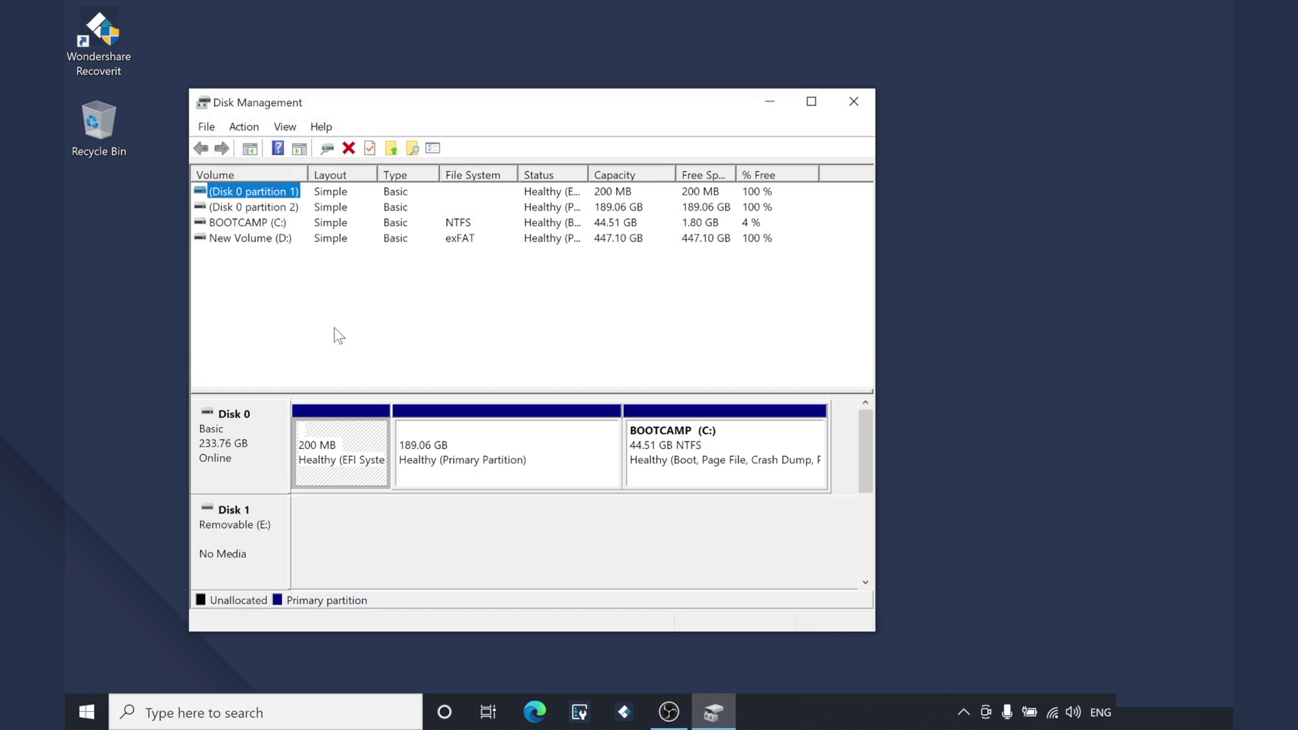
pyautogui.rightClick(263, 241)
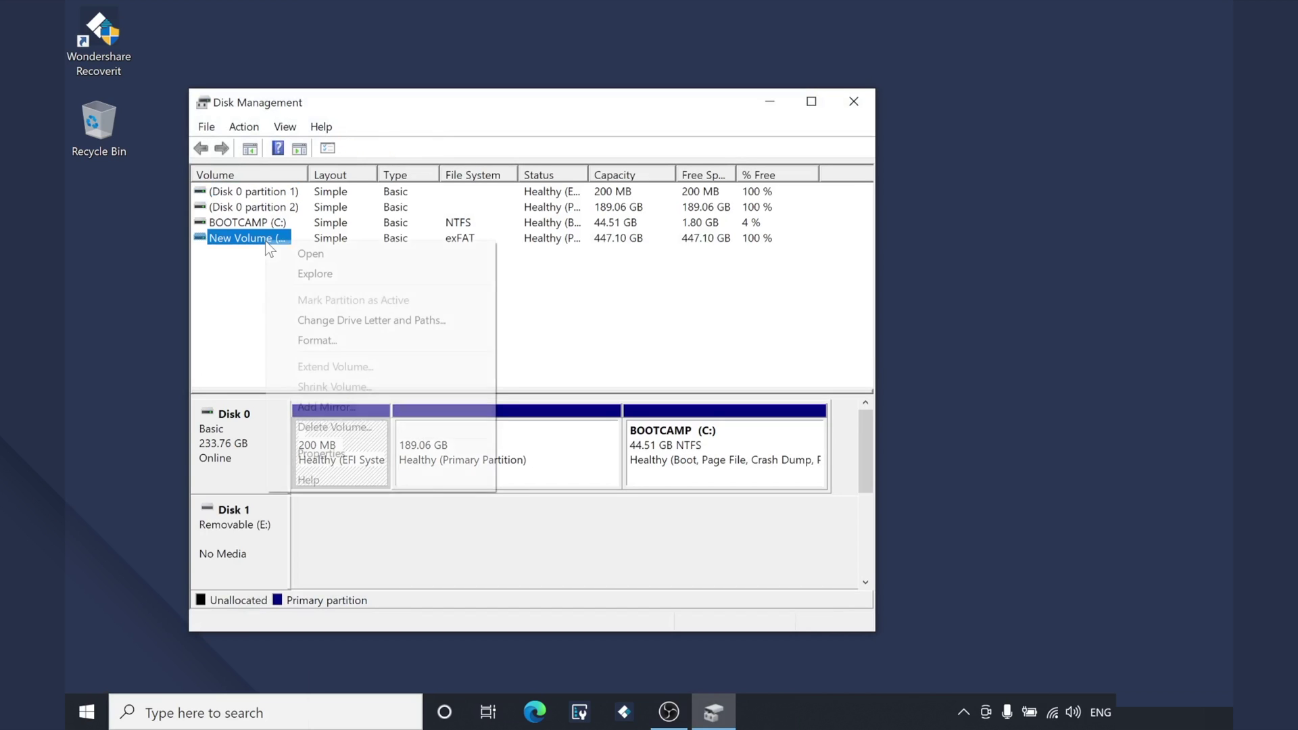
pyautogui.click(324, 339)
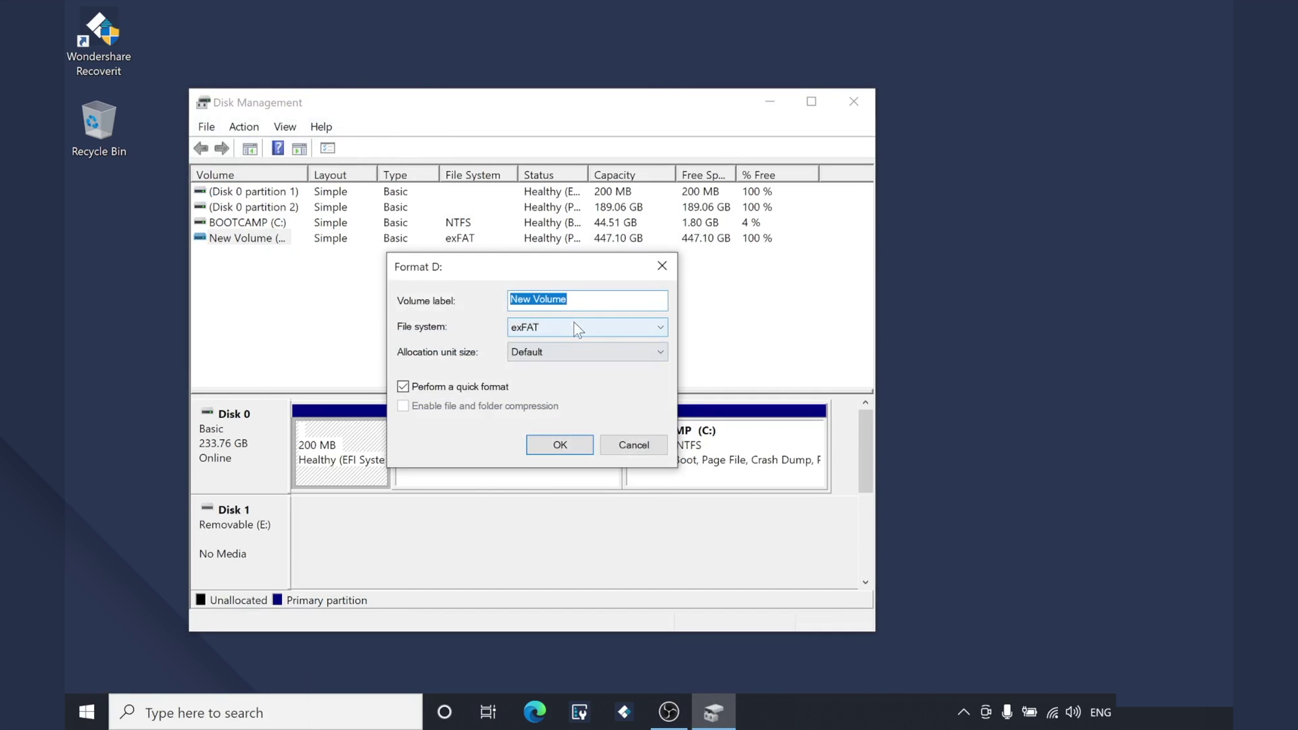
pyautogui.click(566, 451)
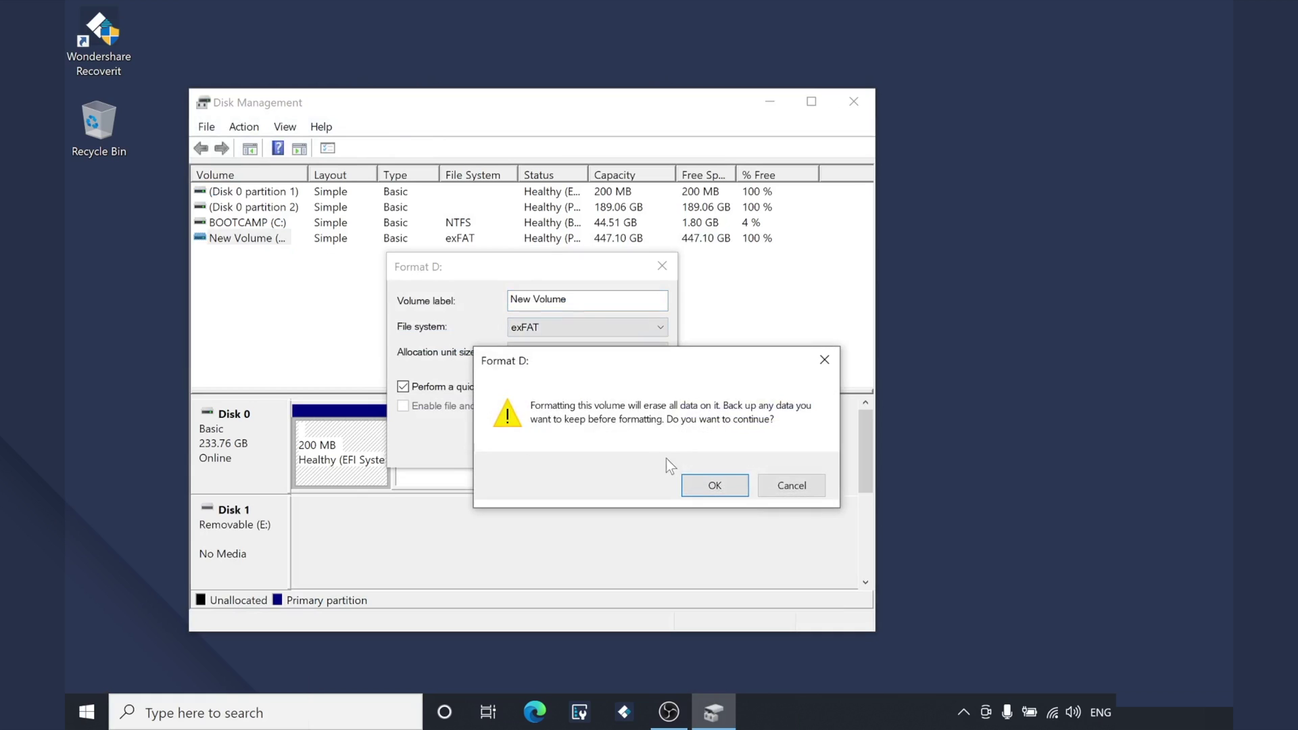
pyautogui.click(709, 485)
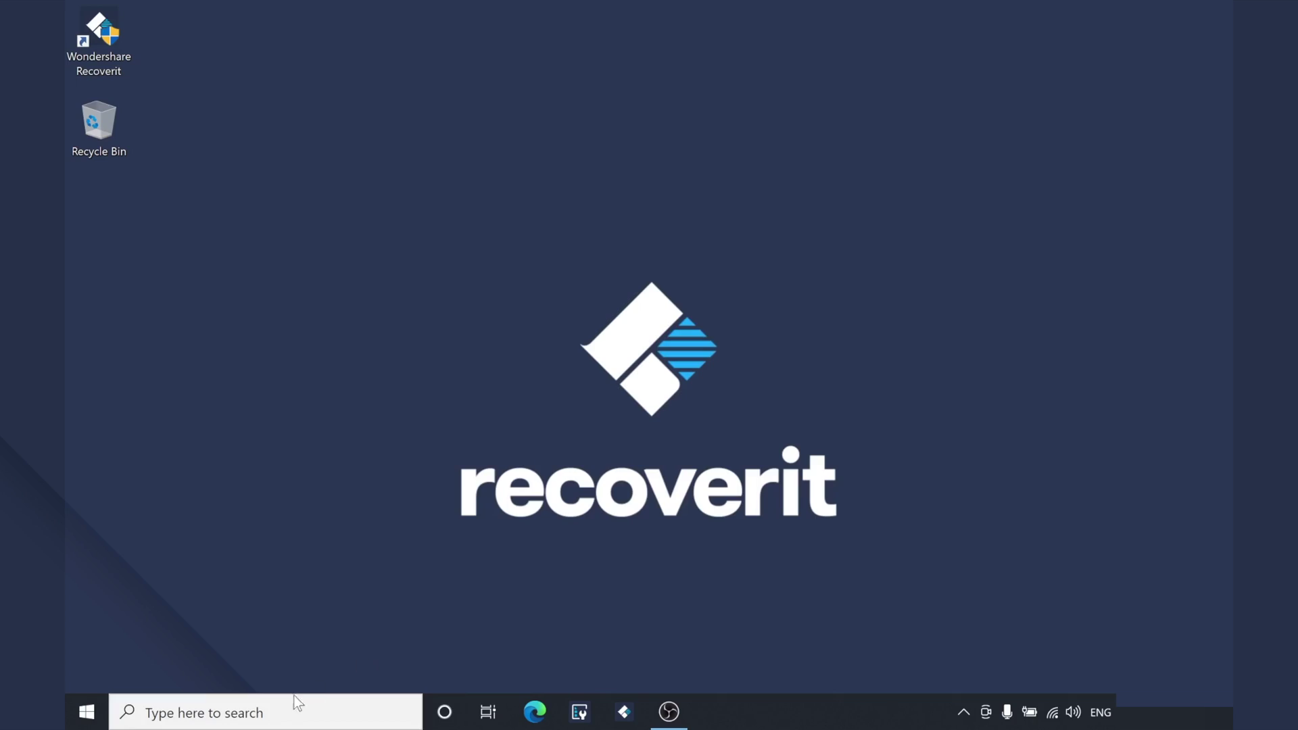
# - Run Scan and repair drive on New Volume (D:) from its Properties Tools tab
pyautogui.click(293, 696)
pyautogui.click(272, 243)
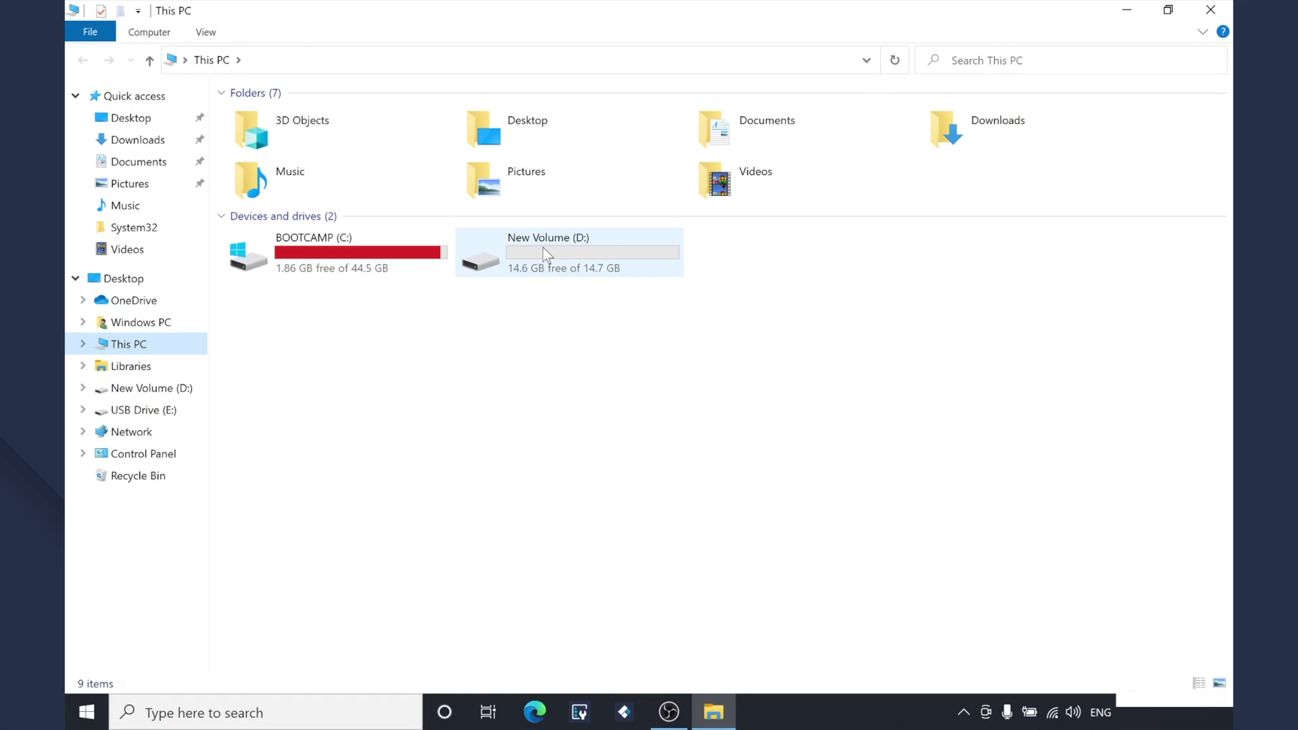
pyautogui.rightClick(543, 249)
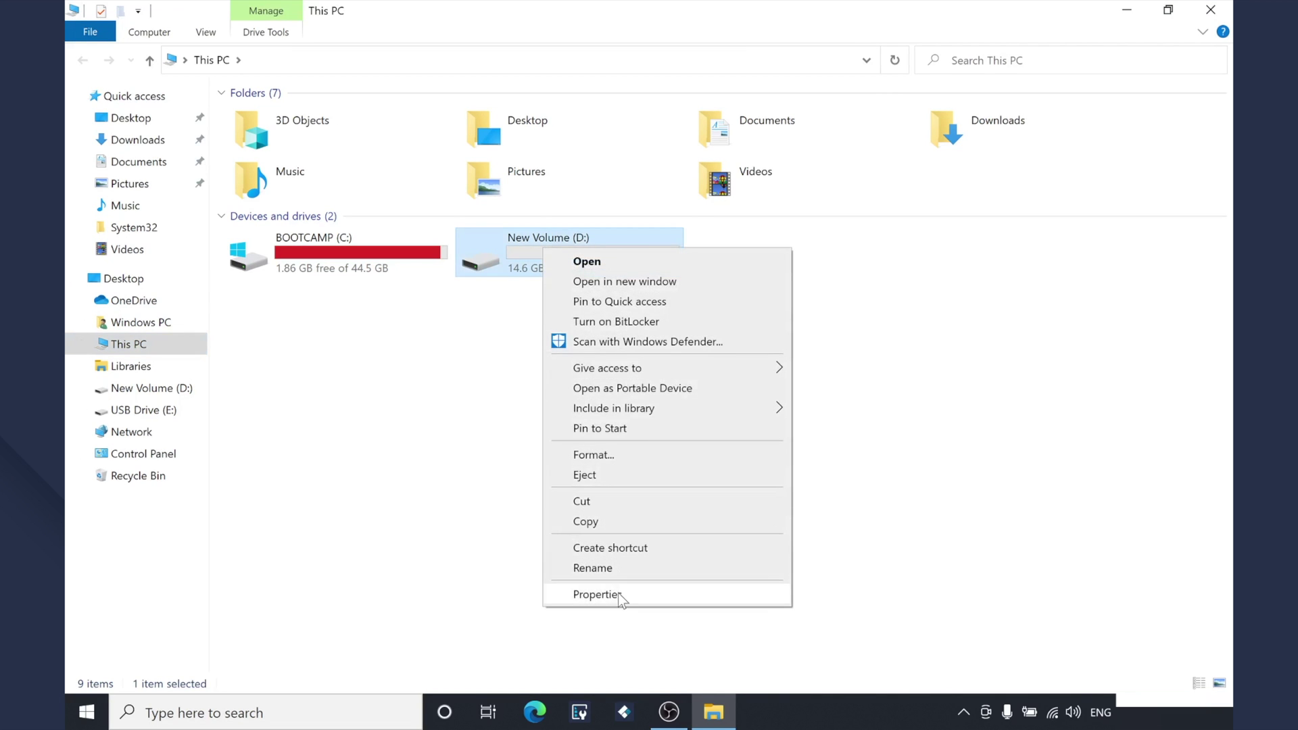
pyautogui.click(618, 593)
pyautogui.click(690, 312)
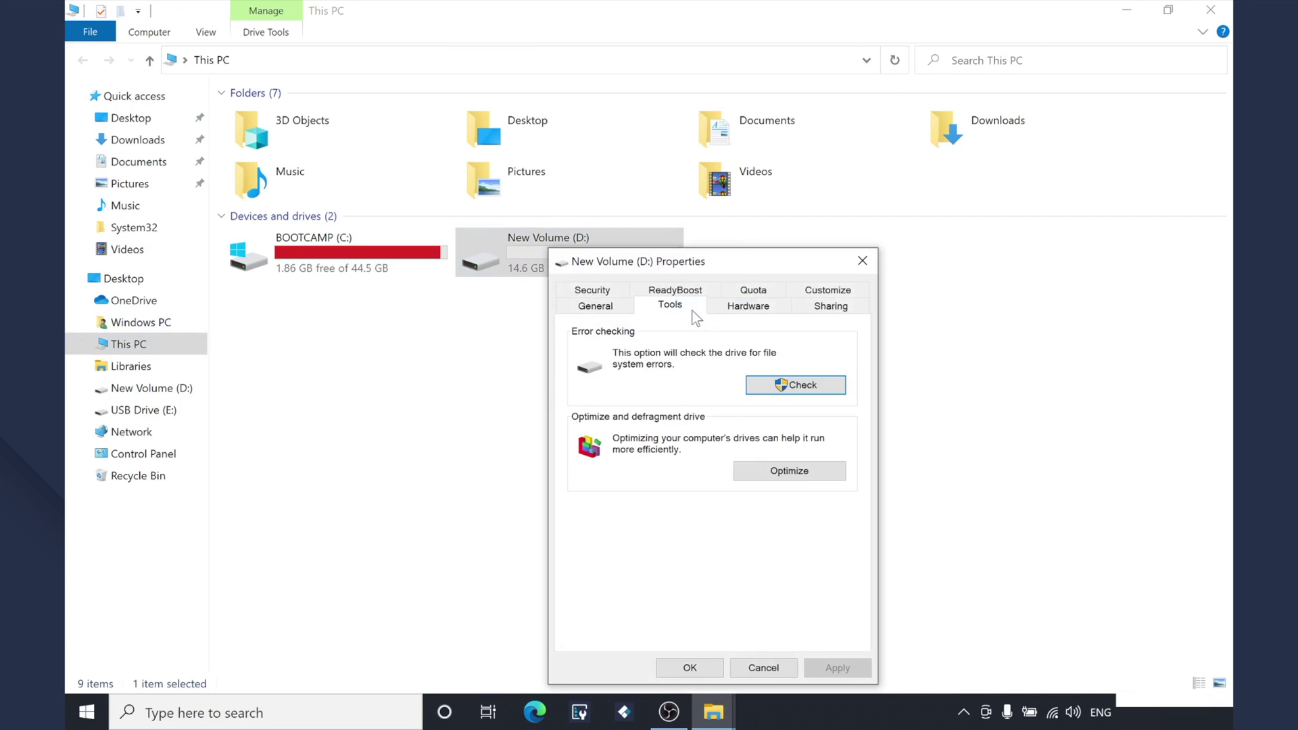
pyautogui.moveTo(743, 256); pyautogui.dragTo(726, 192)
pyautogui.click(782, 322)
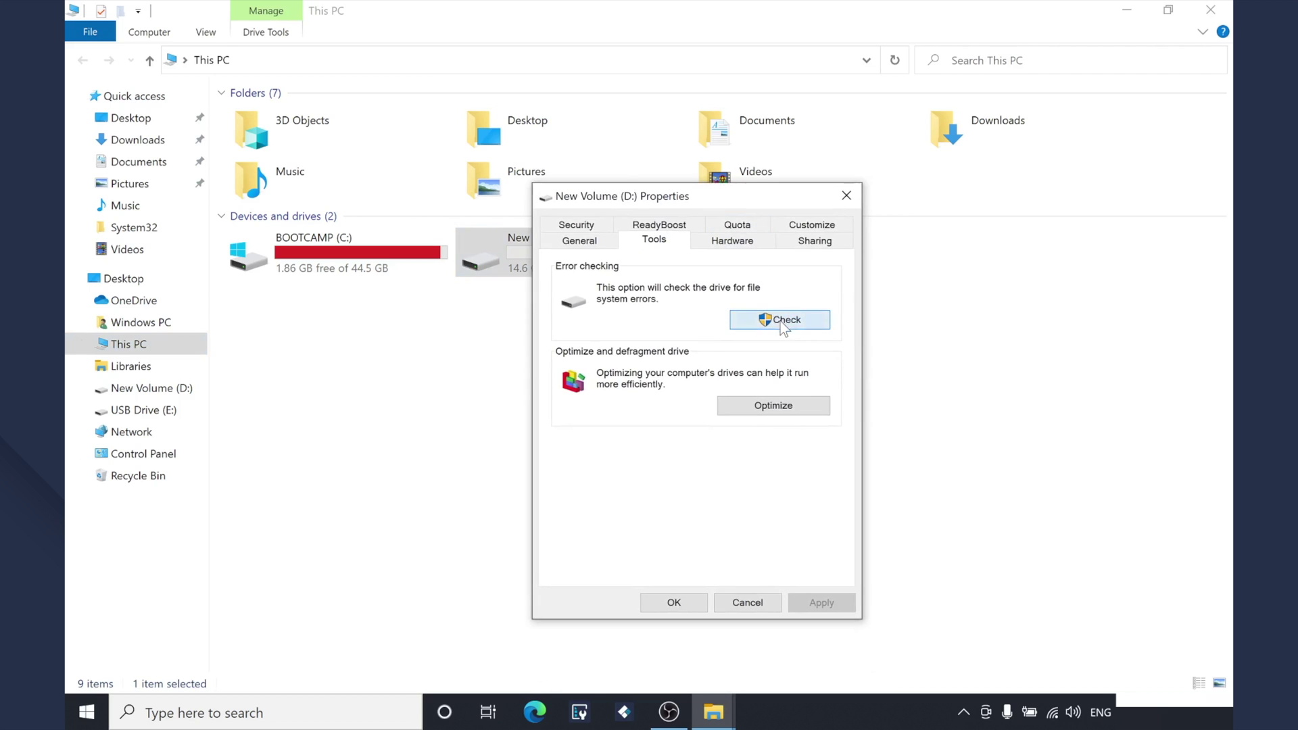
pyautogui.click(725, 336)
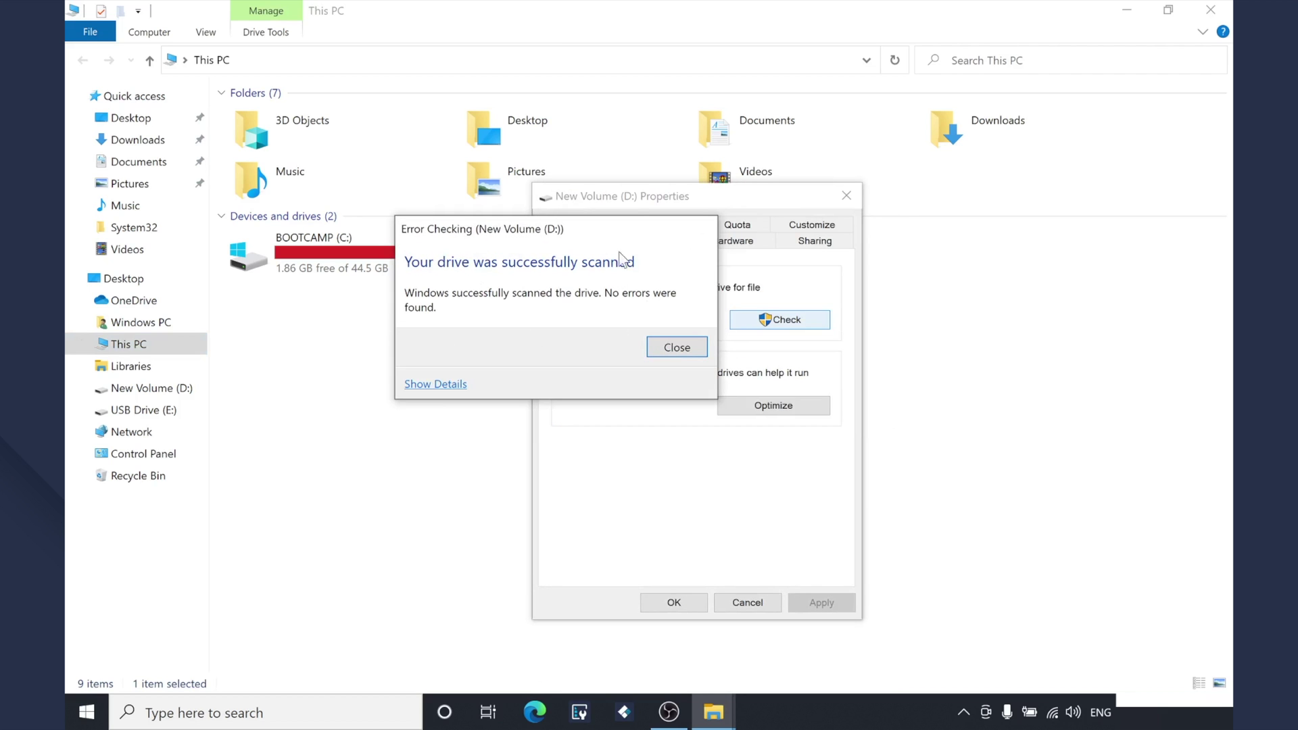
pyautogui.moveTo(582, 232); pyautogui.dragTo(605, 238)
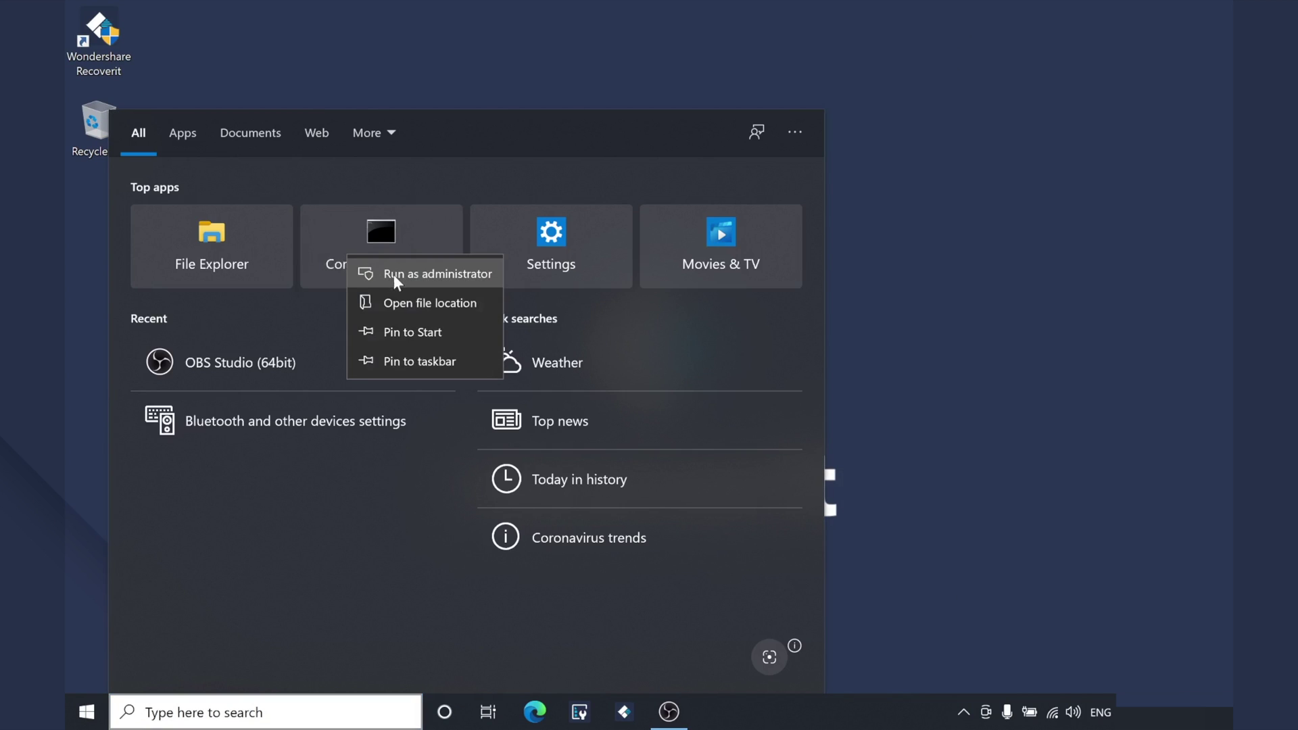
# - Start 'chkdsk D: /f /r' in an administrator Command Prompt to check and repair drive D:
pyautogui.click(394, 275)
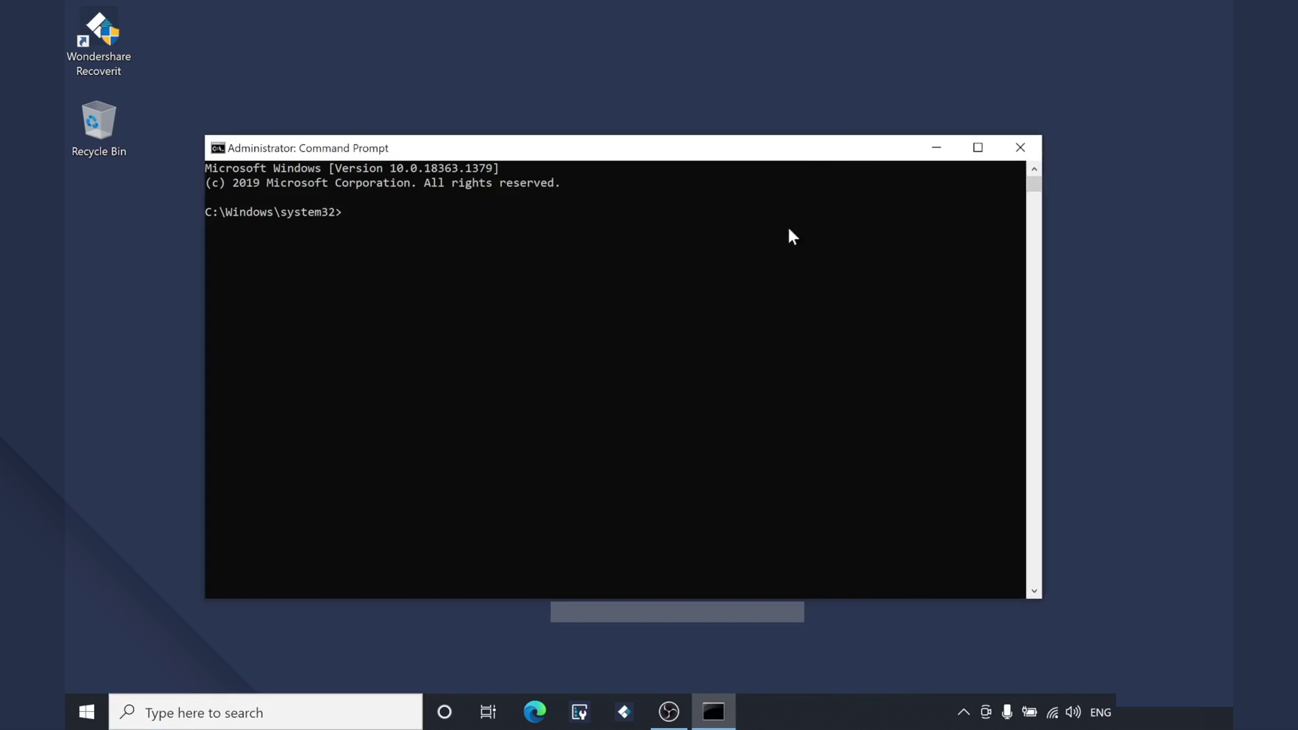
pyautogui.write('chkdsk D: /f /r')
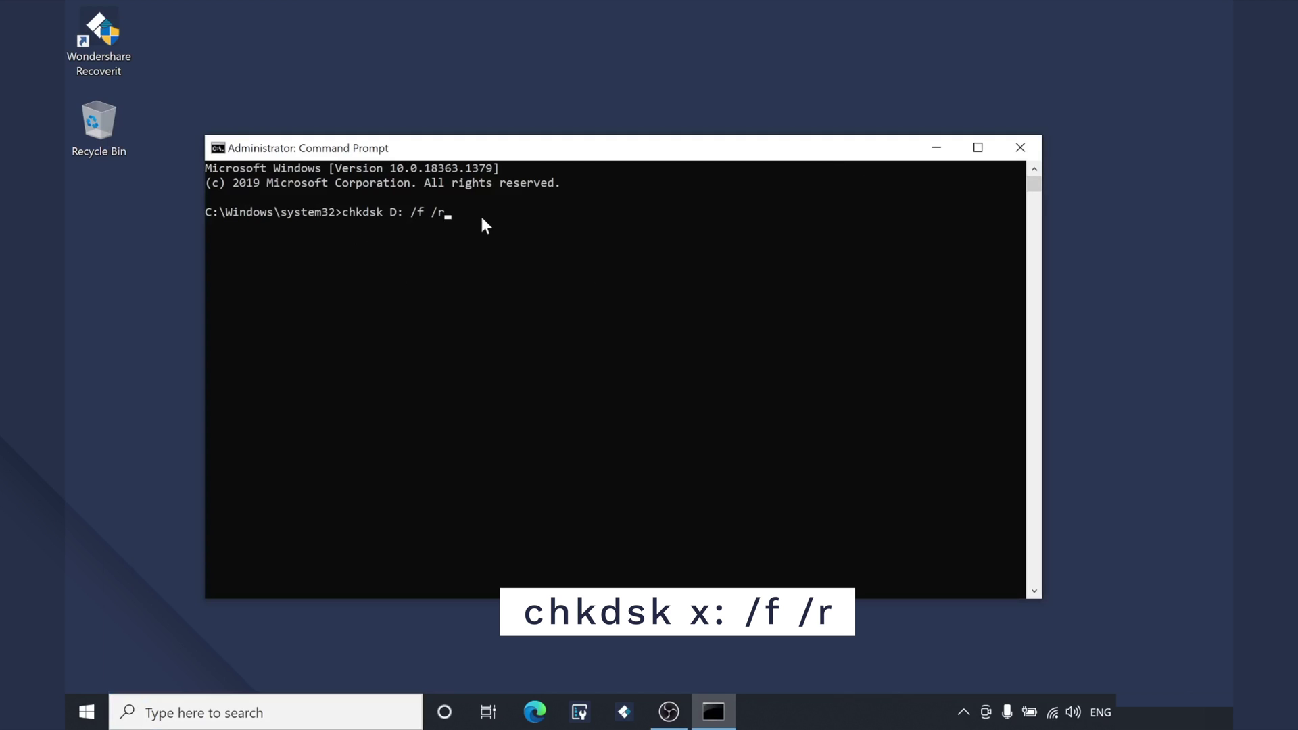
pyautogui.press('Return')
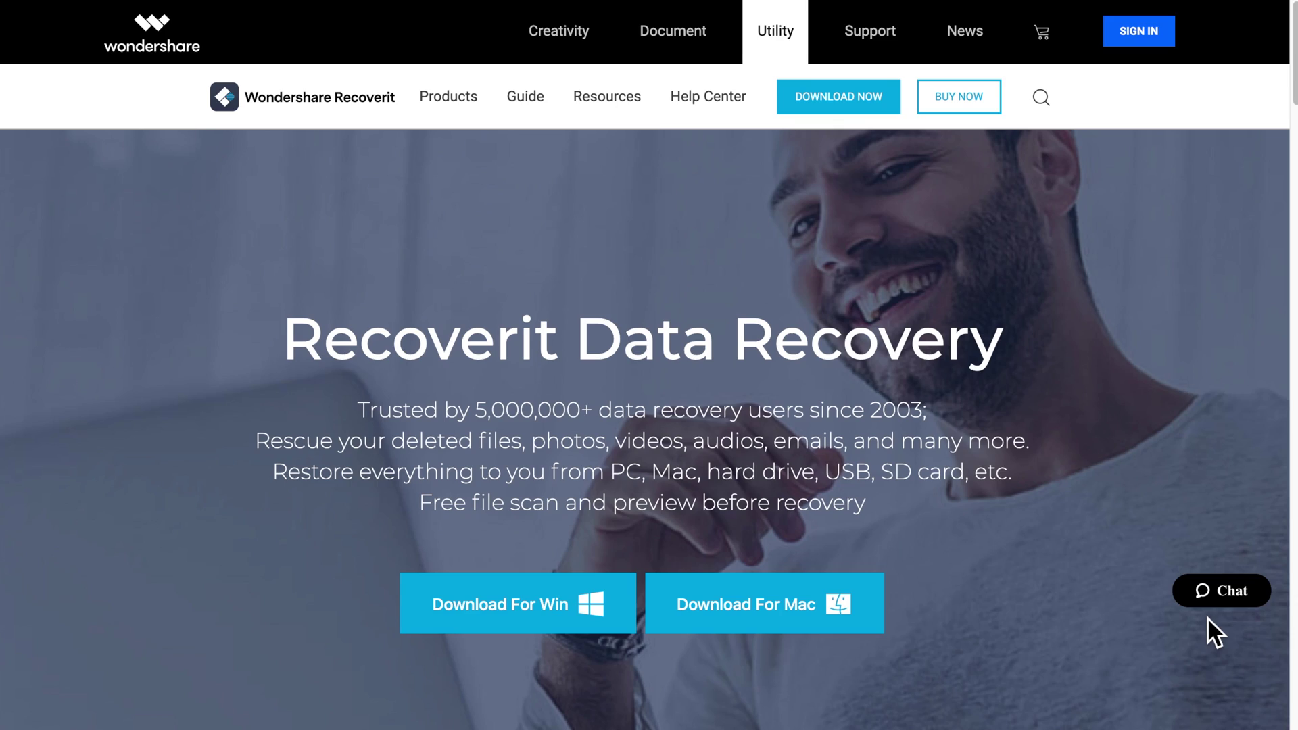
# - Scroll down the Recoverit product page to the 3-step recovery section
pyautogui.scroll(-4, 1208, 618)
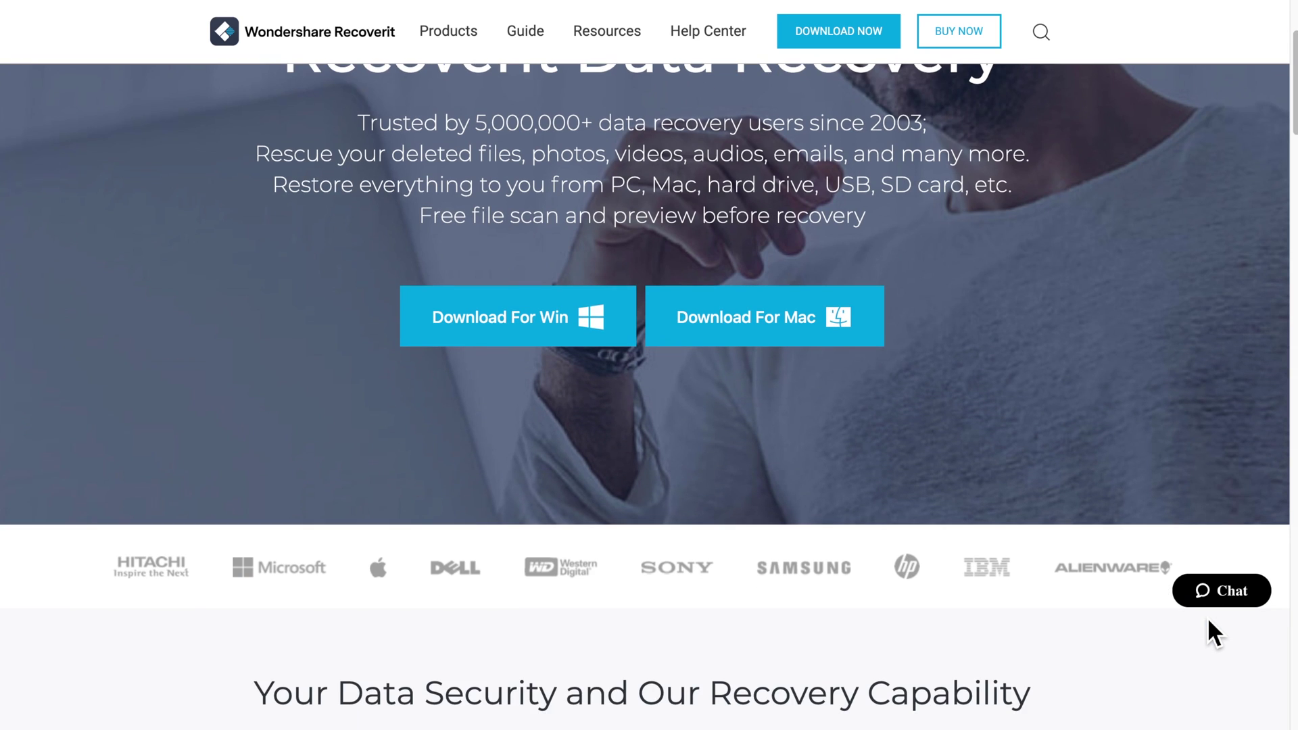
pyautogui.scroll(-4, 1208, 619)
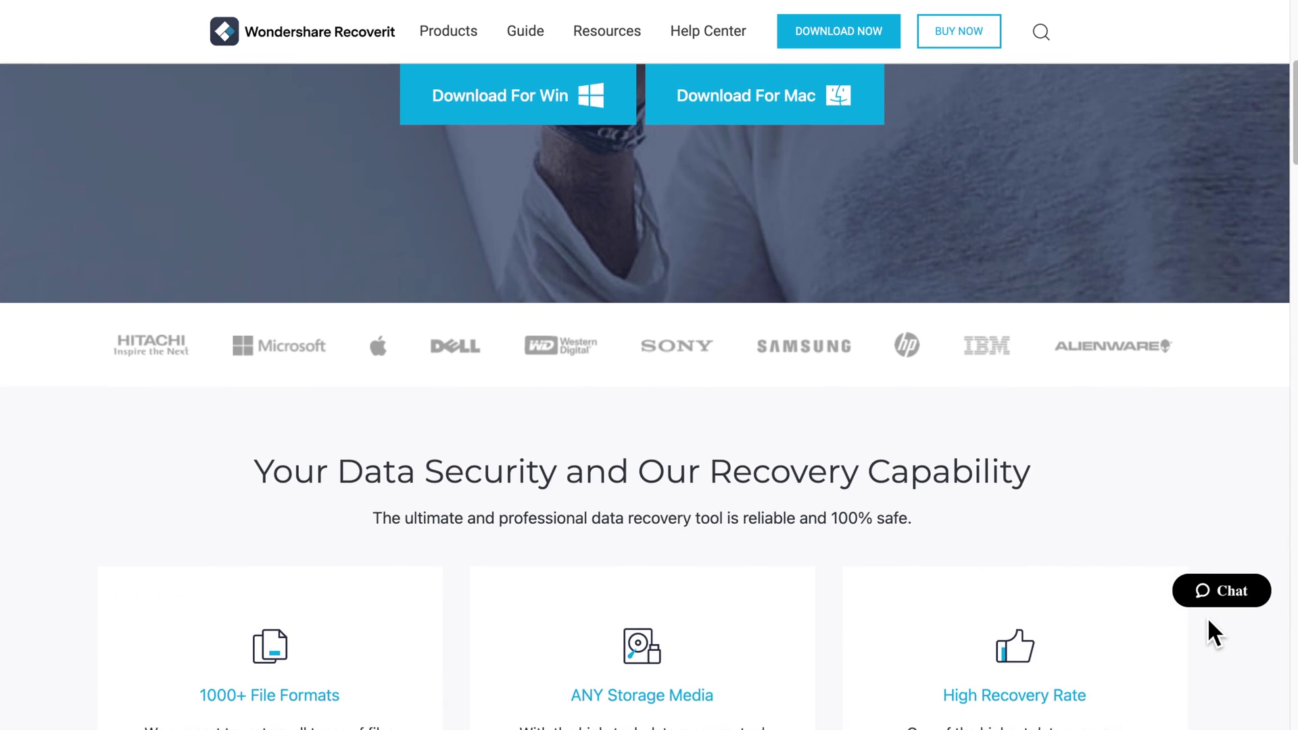
pyautogui.scroll(-3, 1208, 620)
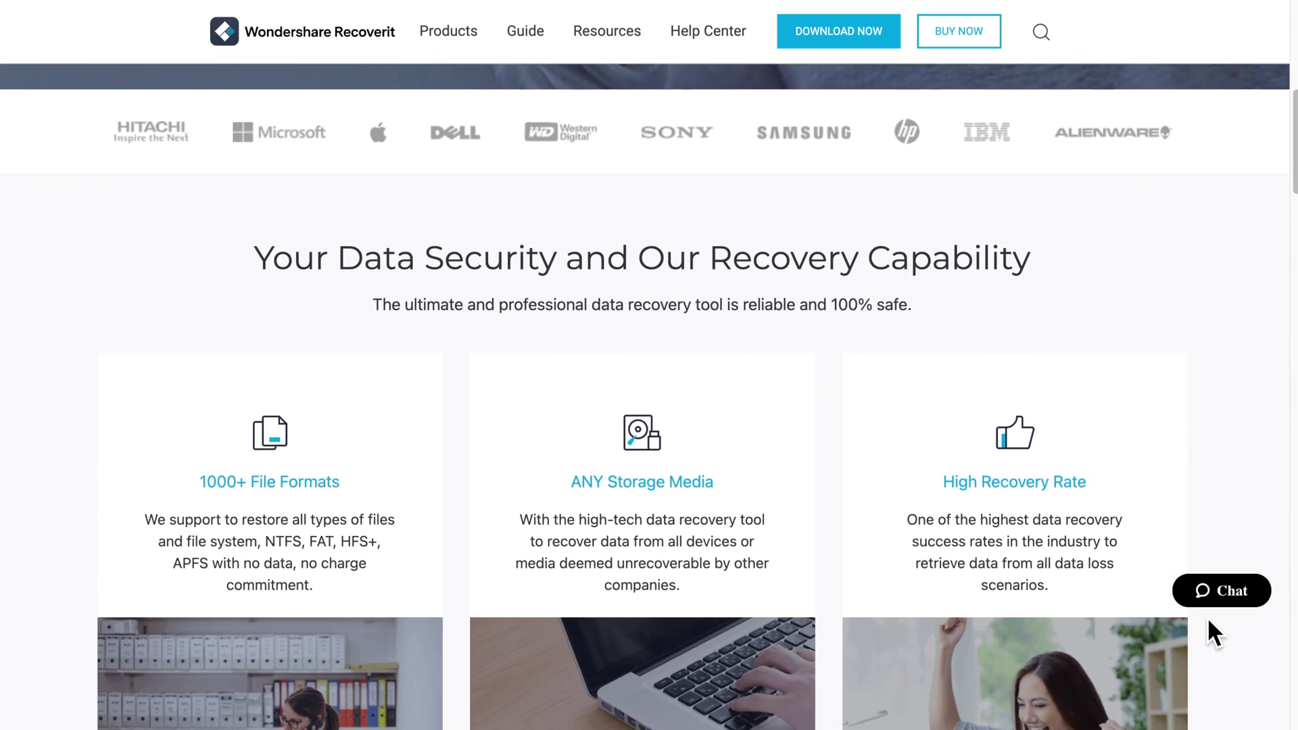
pyautogui.scroll(-3, 1209, 621)
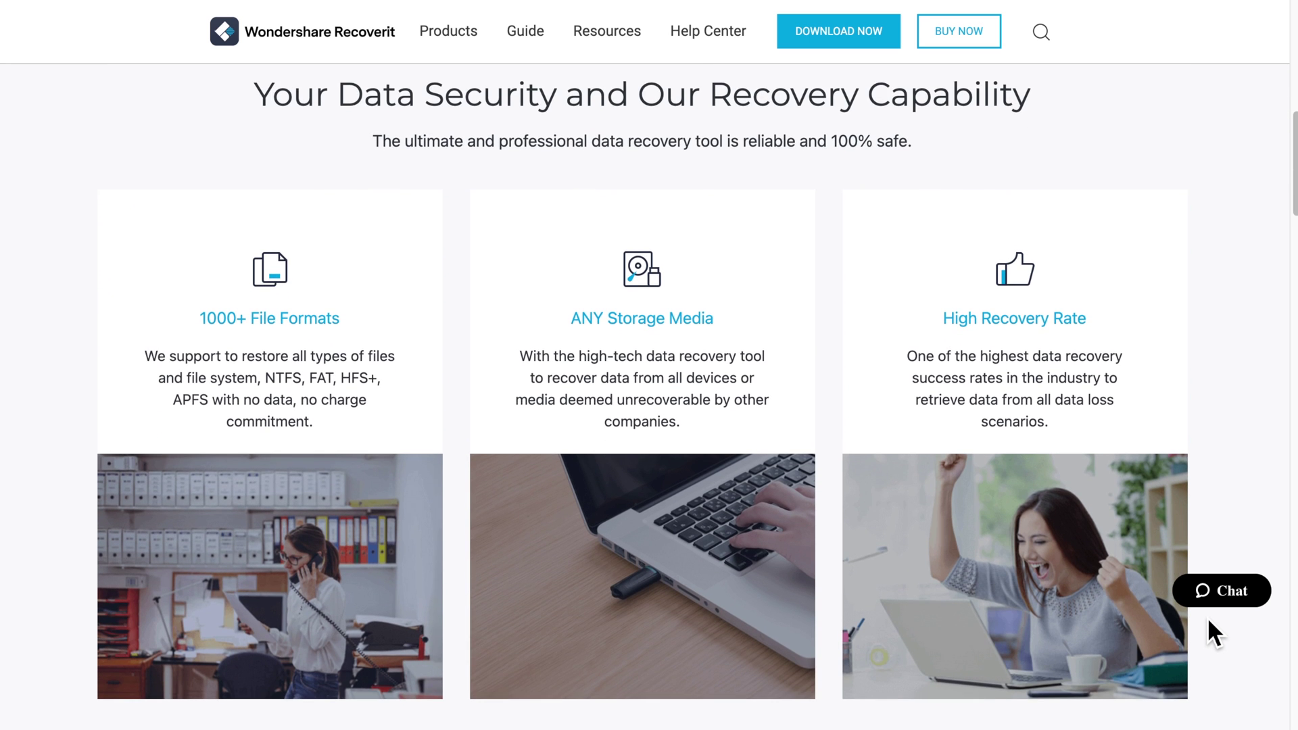
pyautogui.scroll(-5, 1209, 621)
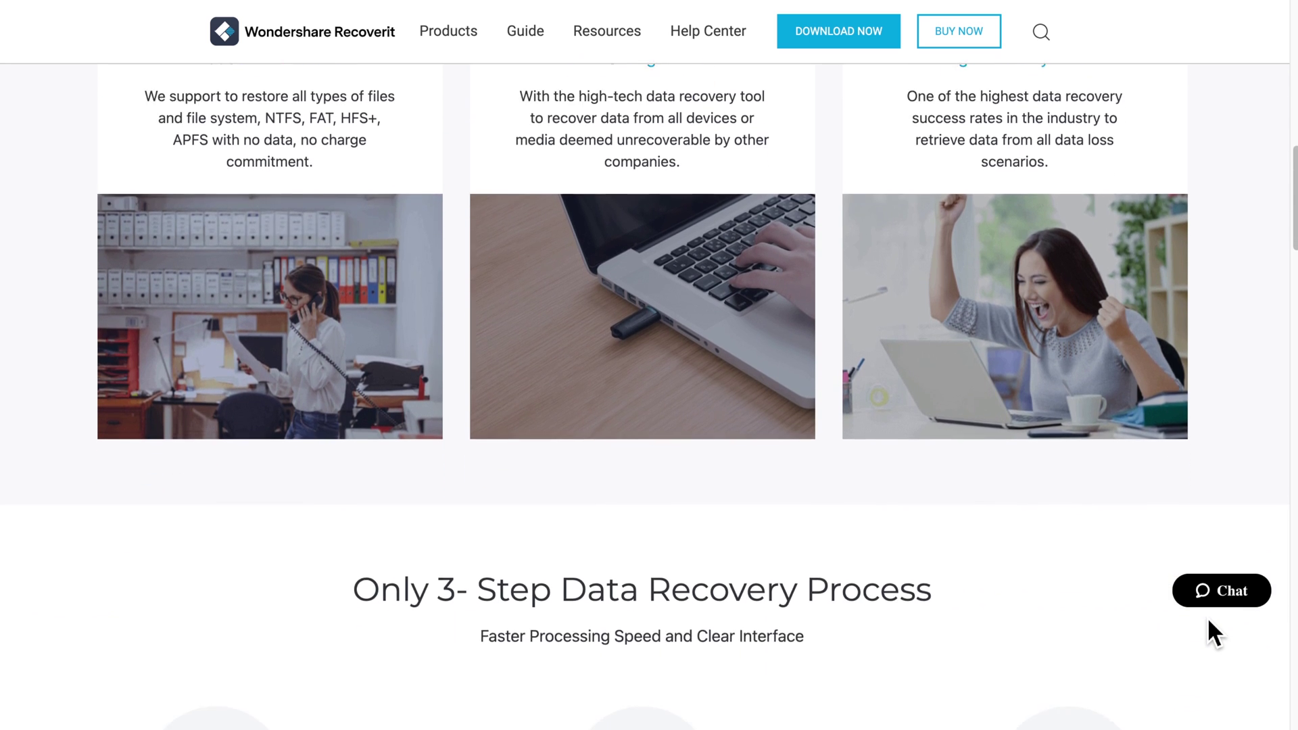
pyautogui.scroll(-4, 1209, 621)
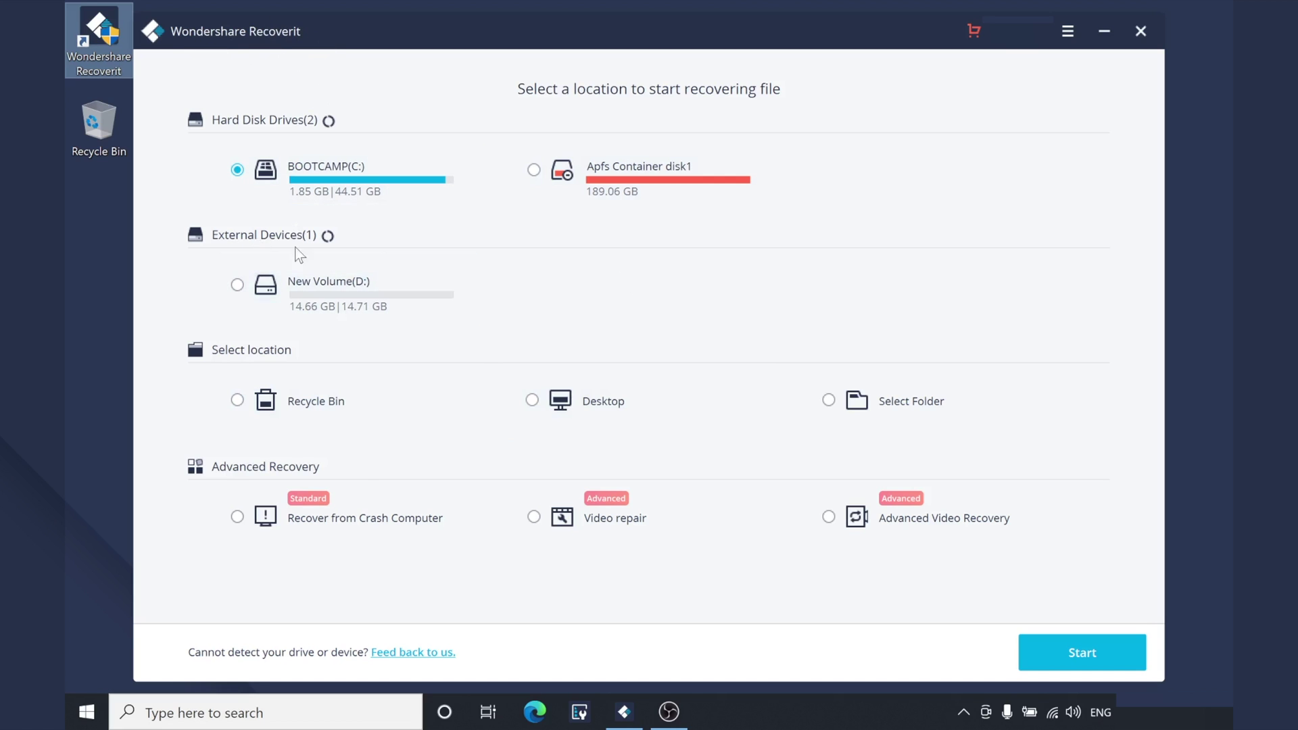
# - Choose New Volume(D:) under External Devices and start scanning it for lost files
pyautogui.click(288, 273)
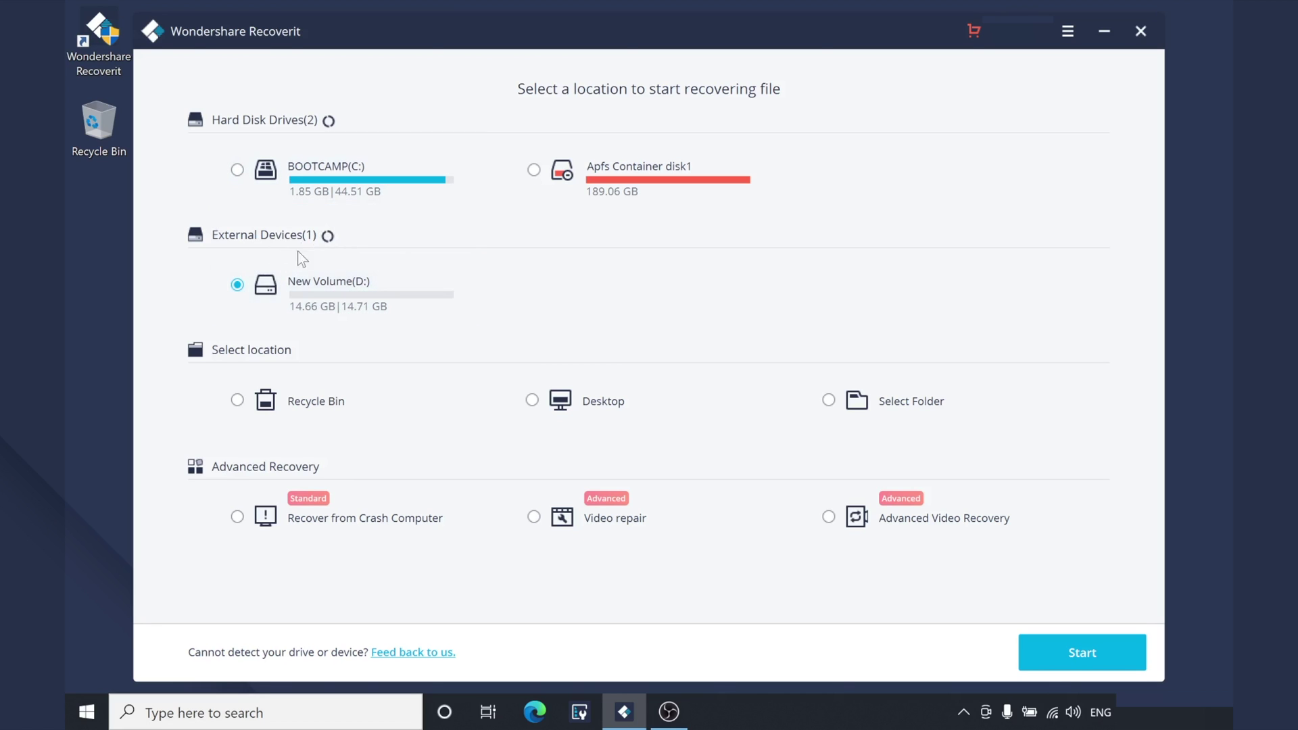
pyautogui.click(1091, 652)
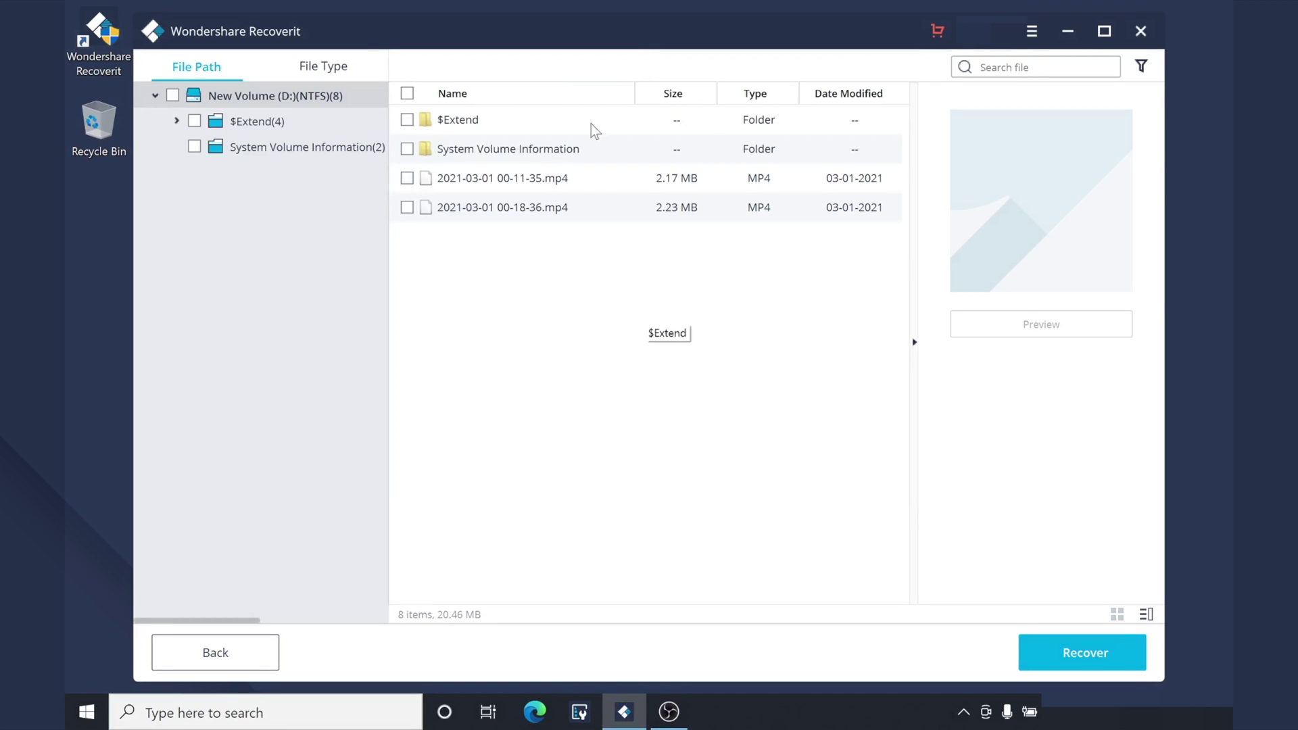
pyautogui.click(566, 180)
pyautogui.click(567, 205)
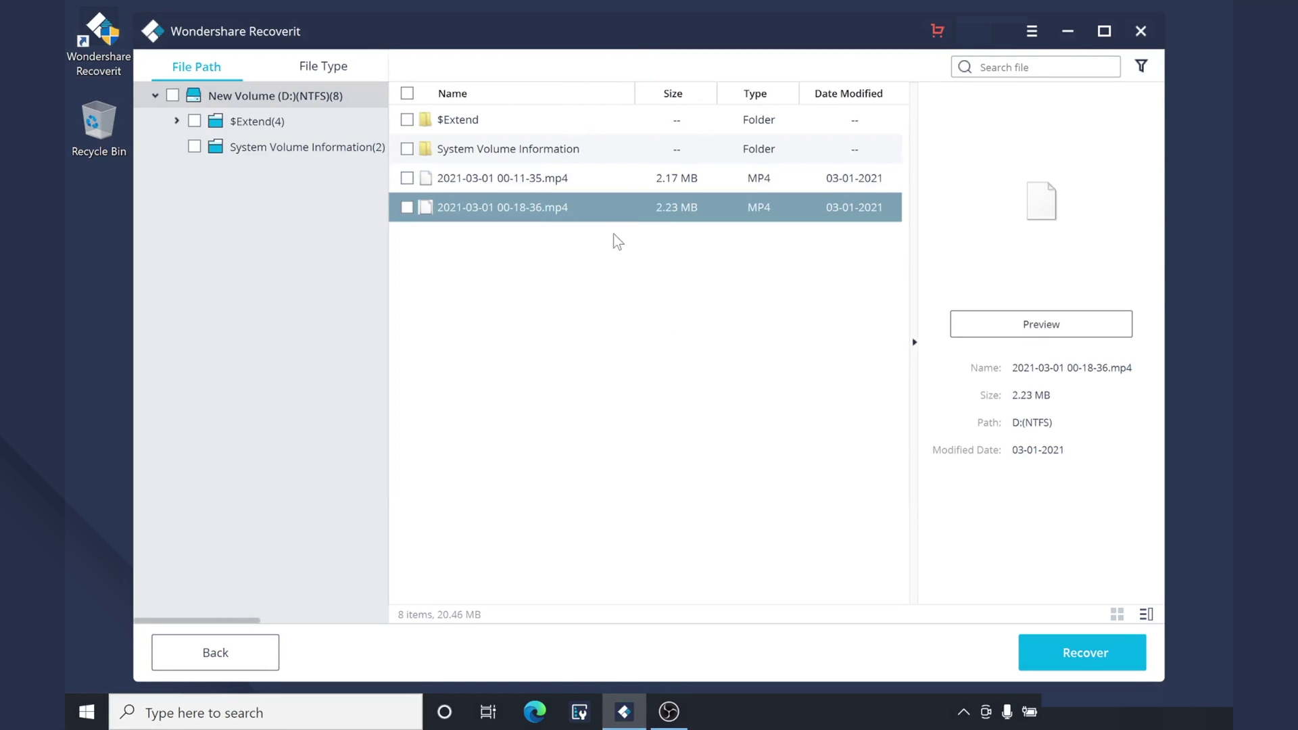